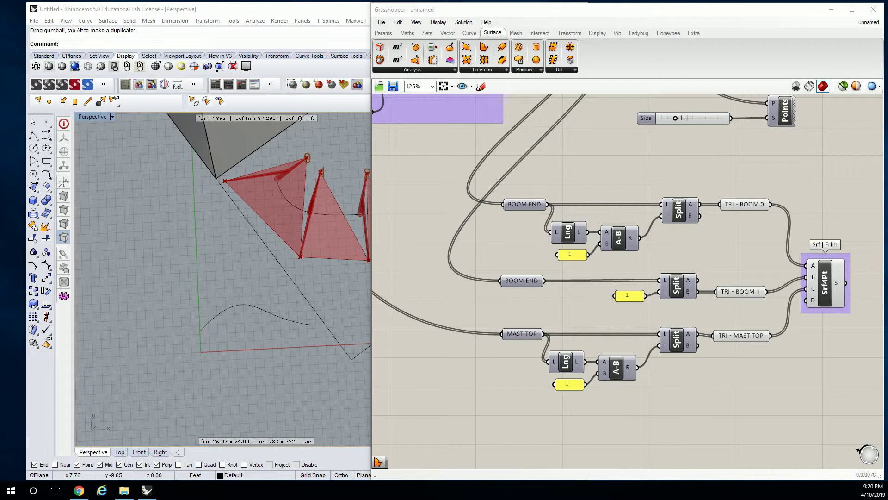
# - Delete the existing wavy curve above the red X axis near the origin
pyautogui.scroll(5, 188, 351)
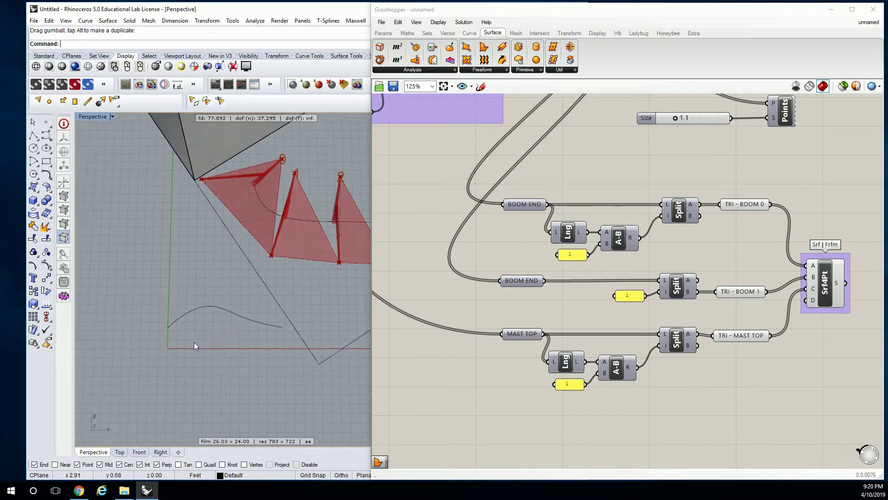
pyautogui.moveTo(210, 345); pyautogui.dragTo(262, 261, button='right')
pyautogui.click(257, 336)
pyautogui.press('Delete')
# - Draw a degree 3 control-point curve with one hump from near the Y axis to about x 14, y 1.5
pyautogui.moveTo(266, 327); pyautogui.dragTo(88, 178, button='right')
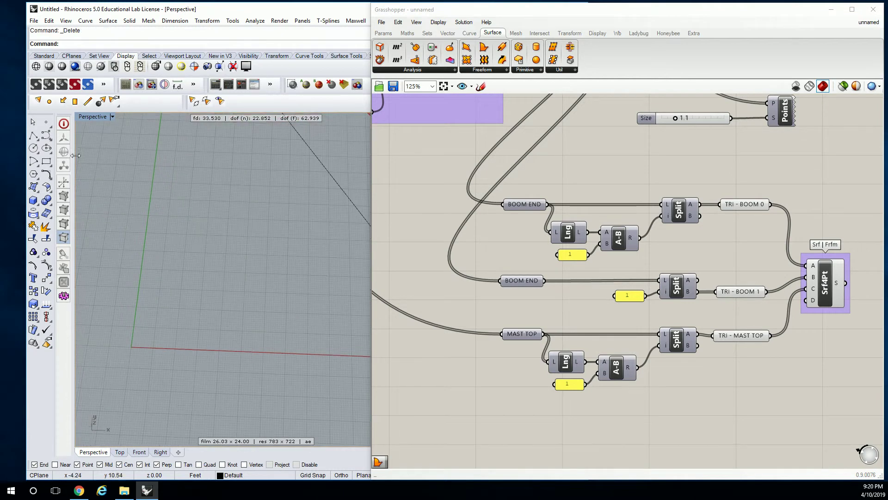
pyautogui.click(52, 136)
pyautogui.click(134, 316)
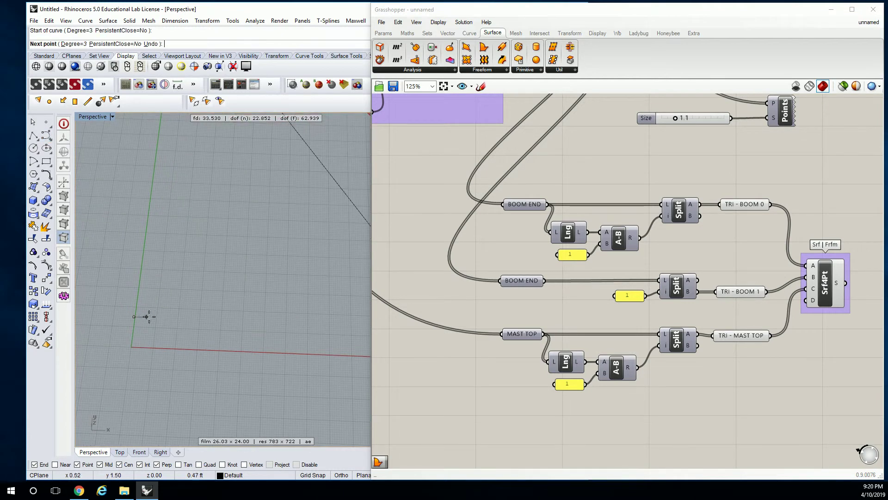
pyautogui.click(202, 295)
pyautogui.click(270, 246)
pyautogui.click(341, 284)
pyautogui.keyDown('shift'); pyautogui.moveTo(341, 301); pyautogui.dragTo(278, 279, button='right'); pyautogui.keyUp('shift')
pyautogui.click(285, 282)
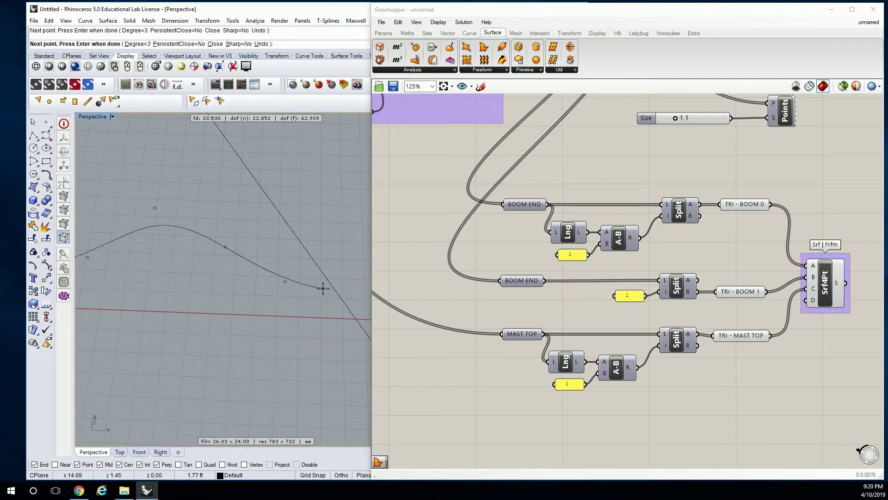
pyautogui.click(322, 288)
pyautogui.rightClick(312, 282)
pyautogui.moveTo(184, 289); pyautogui.dragTo(199, 264, button='right')
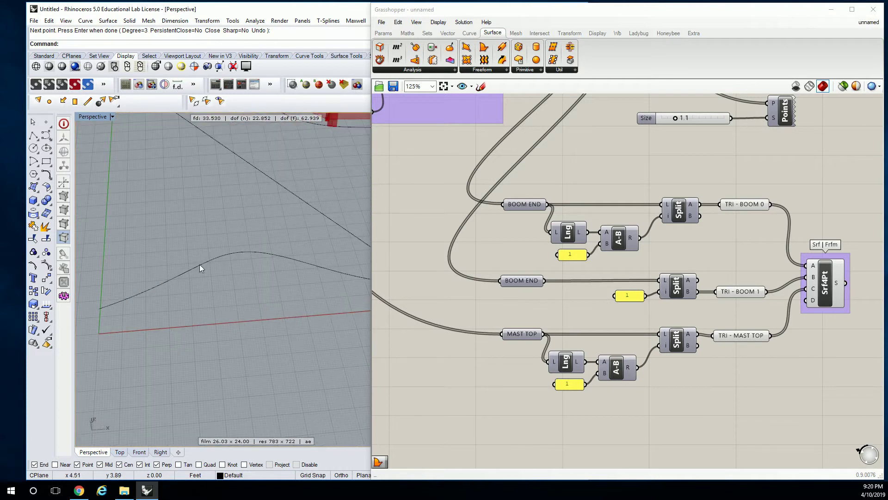
pyautogui.scroll(-3, 212, 262)
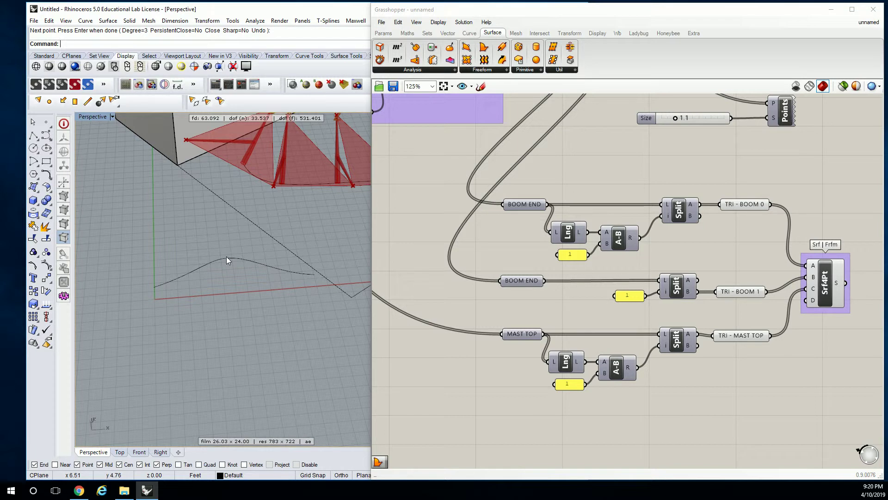
pyautogui.scroll(3, 253, 284)
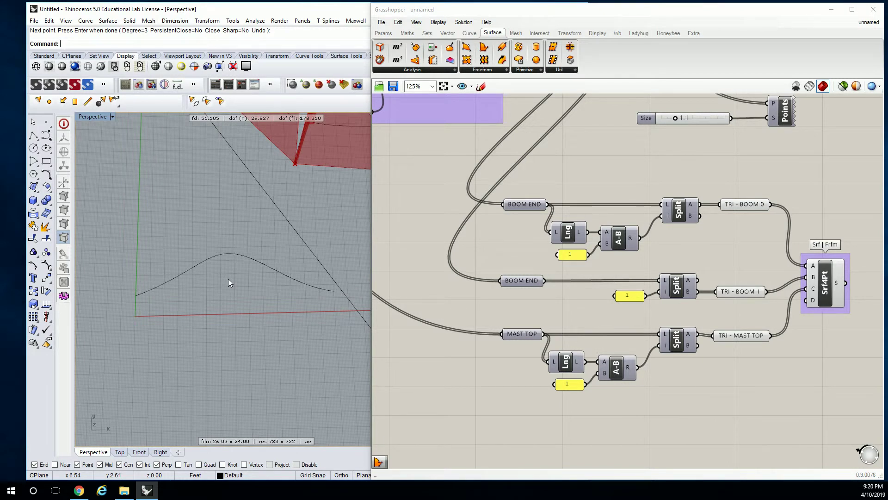
# - Add a Curve parameter to the empty canvas area below the Plane Frames component and reference the new hump-shaped curve in it
pyautogui.click(572, 279)
pyautogui.scroll(-4, 573, 279)
pyautogui.moveTo(555, 294); pyautogui.dragTo(775, 274, button='right')
pyautogui.moveTo(394, 160); pyautogui.dragTo(545, 210, button='right')
pyautogui.scroll(3, 545, 210)
pyautogui.moveTo(596, 284); pyautogui.dragTo(587, 253, button='right')
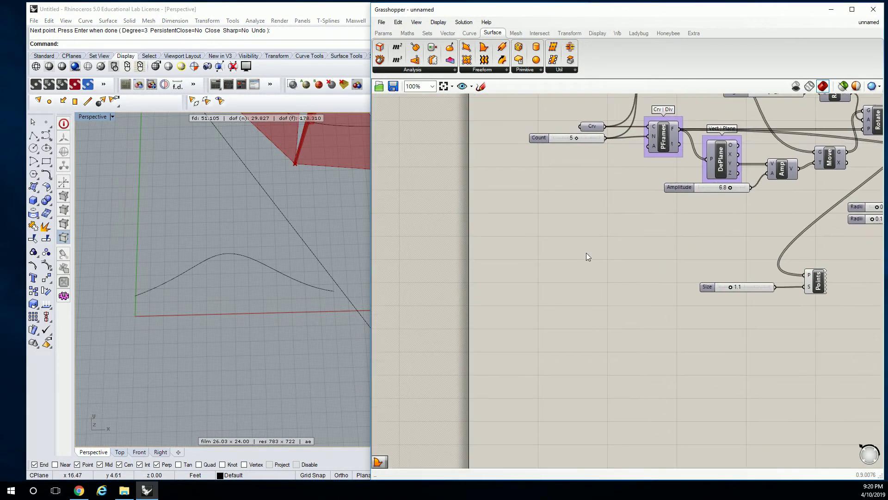
pyautogui.click(382, 33)
pyautogui.moveTo(397, 47); pyautogui.dragTo(578, 320)
pyautogui.rightClick(578, 318)
pyautogui.click(604, 394)
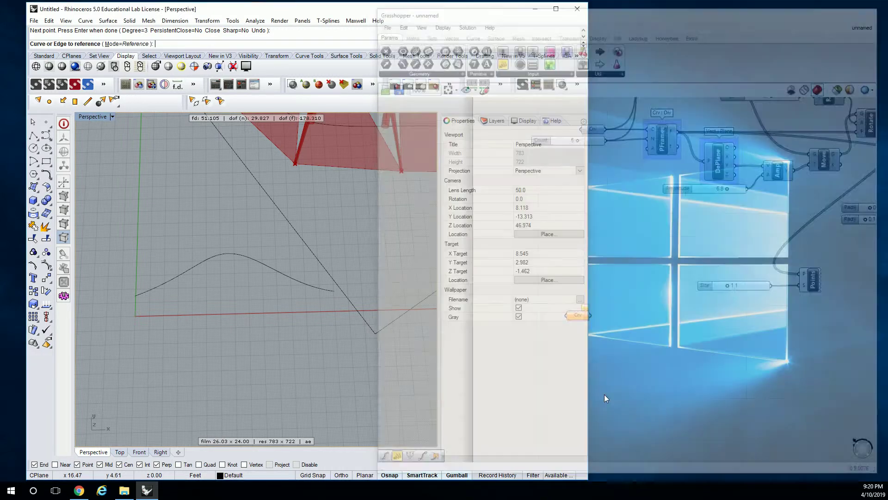
pyautogui.click(307, 284)
# - Duplicate the Divide Curve component beside the new Curve parameter and feed that curve into it, keeping the Count slider connected
pyautogui.moveTo(532, 296); pyautogui.dragTo(527, 338, button='right')
pyautogui.click(631, 110)
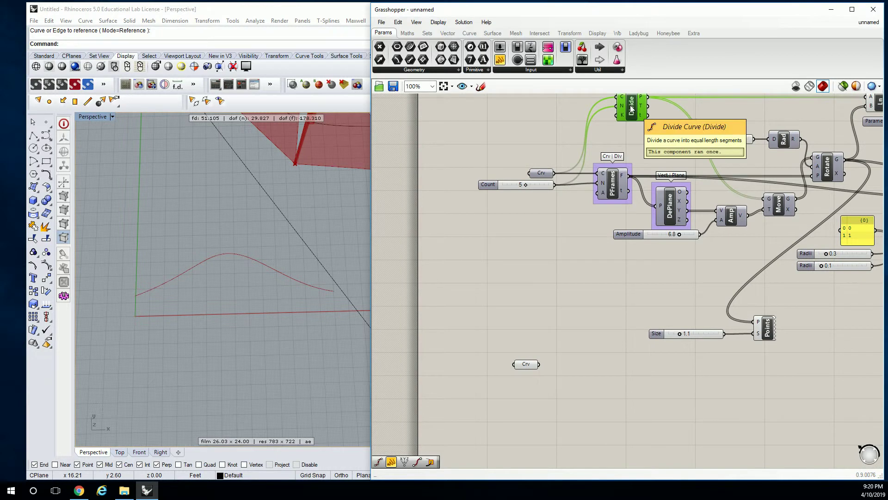
pyautogui.keyDown('alt'); pyautogui.moveTo(631, 110); pyautogui.dragTo(621, 386); pyautogui.keyUp('alt')
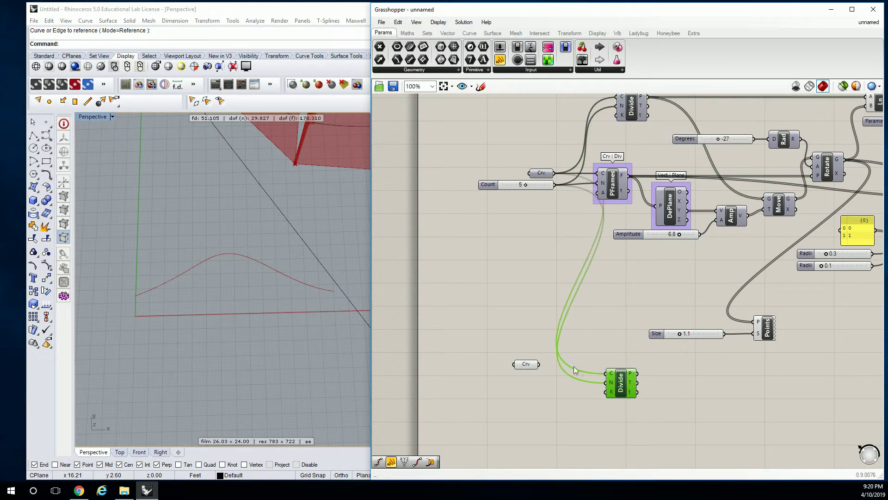
pyautogui.moveTo(539, 364); pyautogui.dragTo(607, 373)
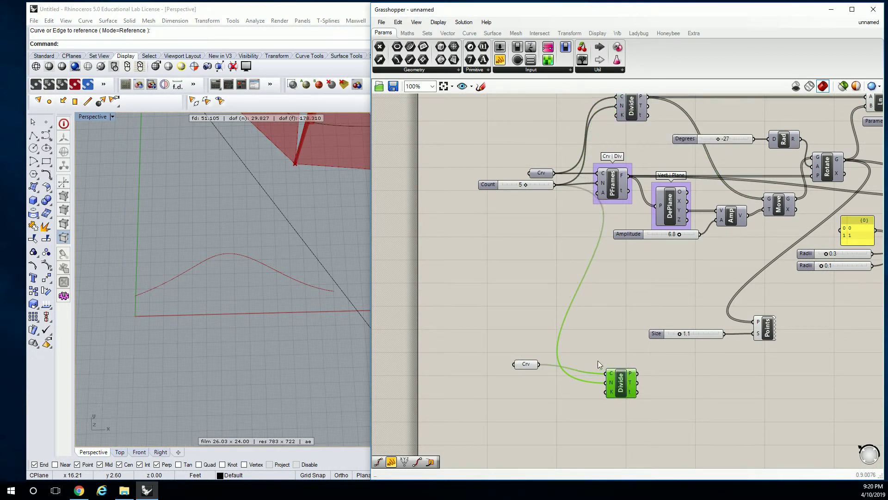
pyautogui.moveTo(489, 184); pyautogui.dragTo(490, 195)
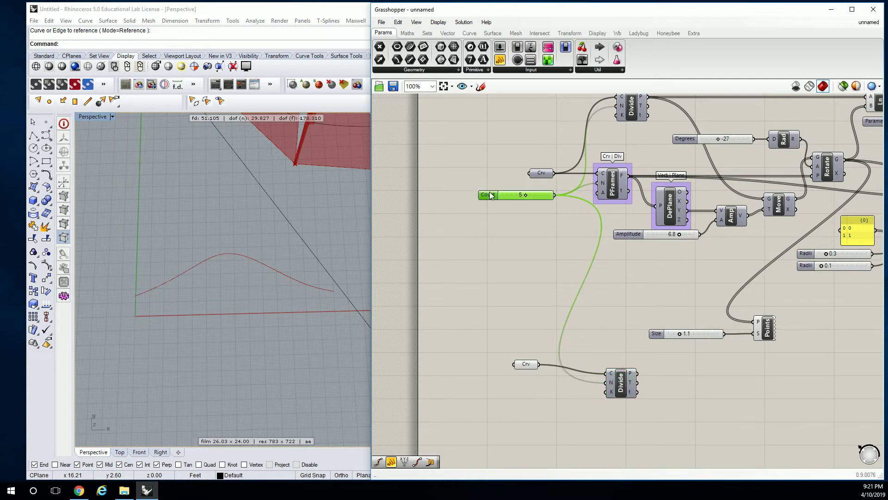
pyautogui.click(527, 299)
pyautogui.moveTo(546, 307); pyautogui.dragTo(503, 280, button='right')
pyautogui.click(577, 356)
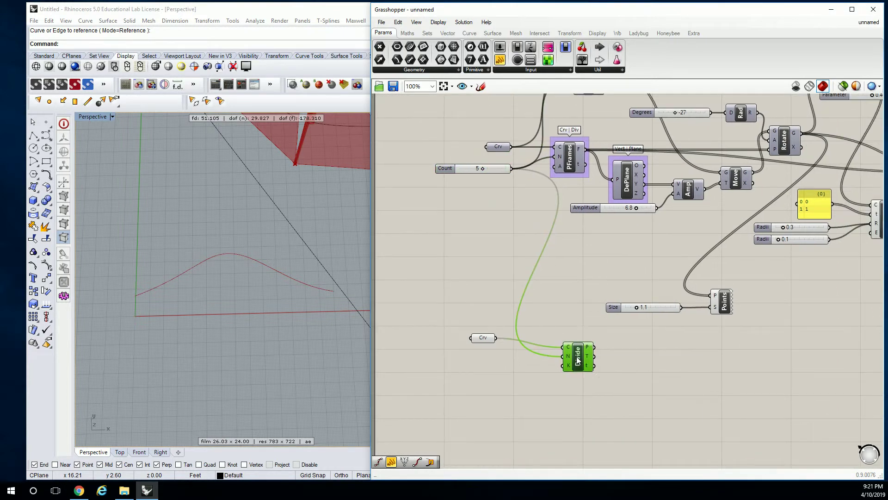
pyautogui.click(597, 375)
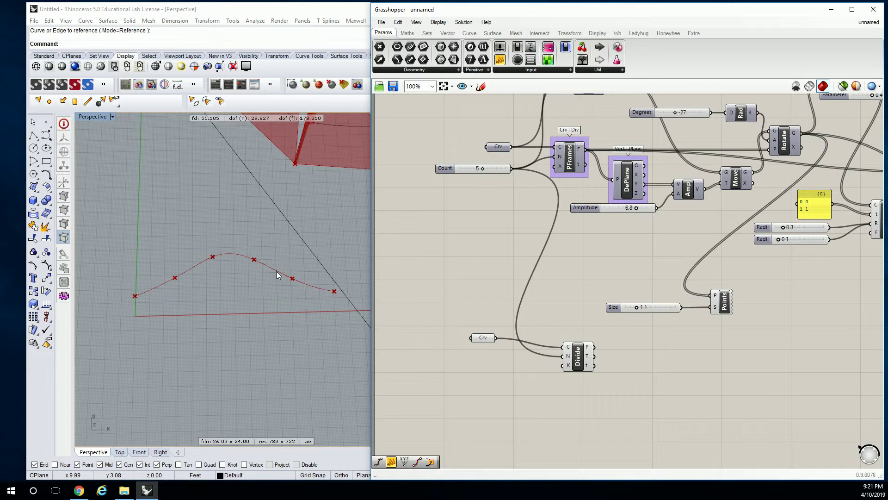
pyautogui.moveTo(253, 303); pyautogui.dragTo(233, 299, button='right')
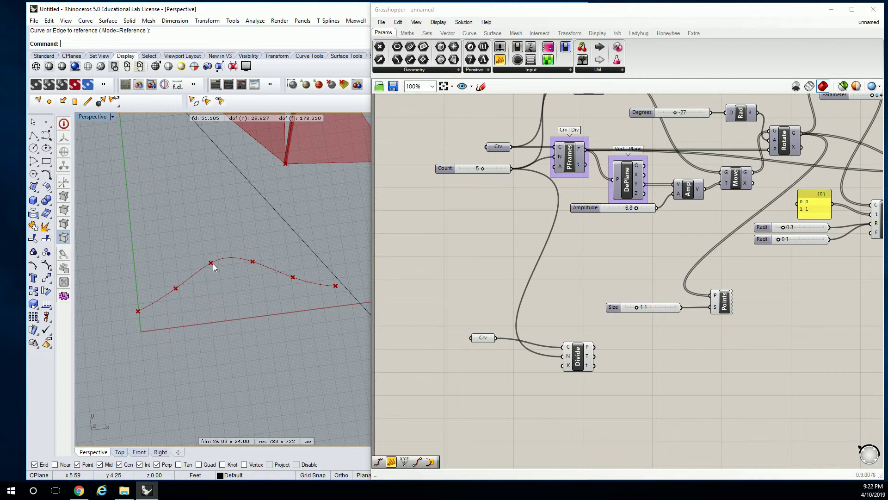
# - Add a Deconstruct Point component and connect the duplicated Divide Curve's points output to it
pyautogui.scroll(3, 611, 301)
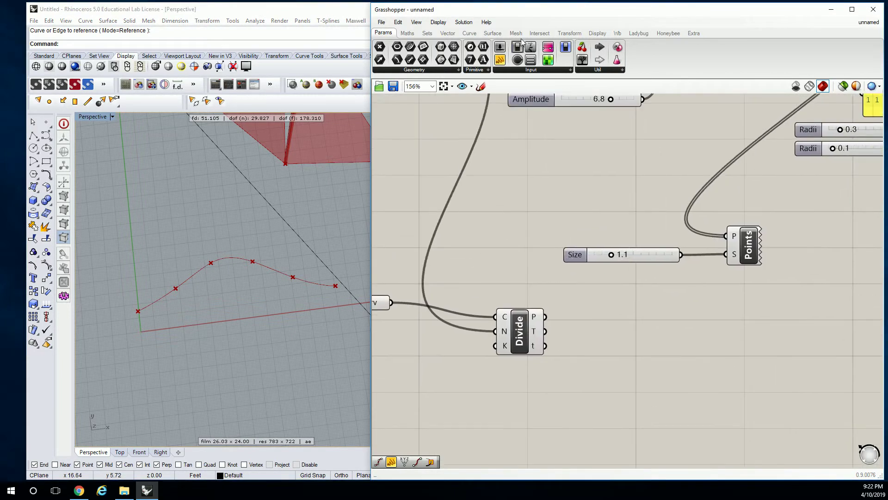
pyautogui.click(451, 34)
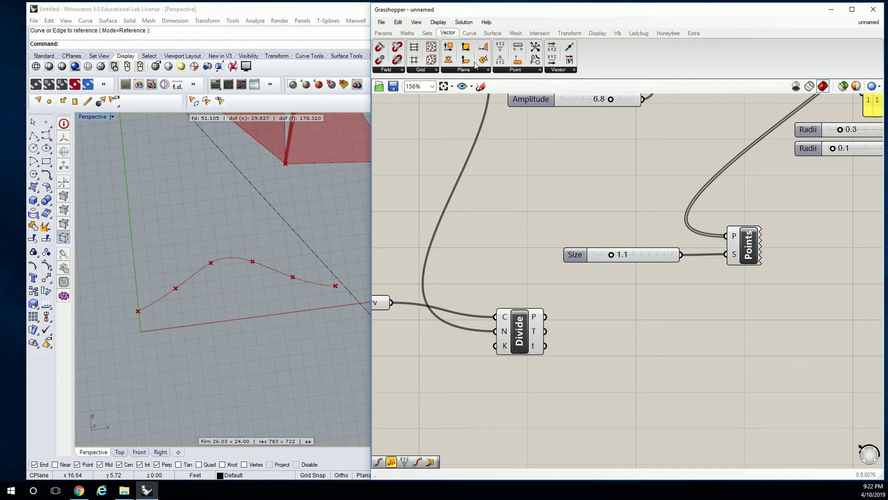
pyautogui.click(515, 69)
pyautogui.click(585, 92)
pyautogui.click(583, 328)
pyautogui.moveTo(582, 336)
pyautogui.mouseDown()
pyautogui.moveTo(545, 317)
pyautogui.moveTo(592, 324)
pyautogui.mouseUp()
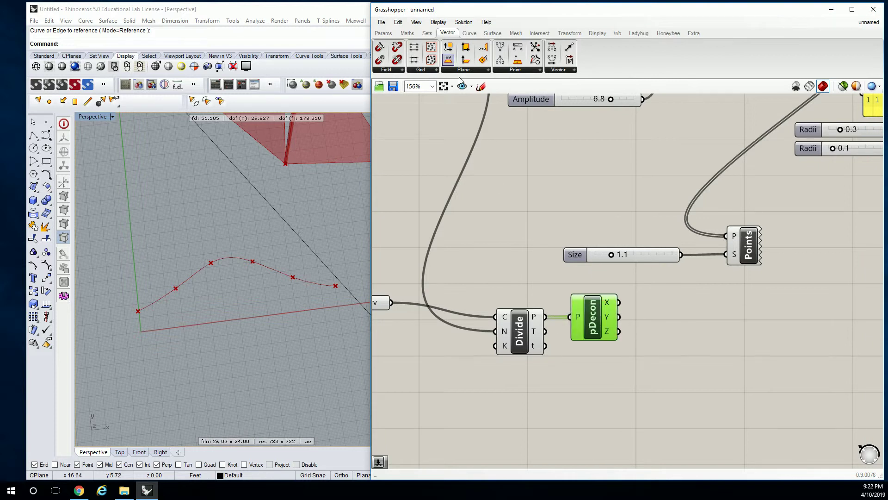
# - Add a Panel wired to Deconstruct Point's Y output and enlarge it enough to list every value
pyautogui.click(383, 33)
pyautogui.click(500, 59)
pyautogui.click(710, 368)
pyautogui.moveTo(618, 317); pyautogui.dragTo(657, 375)
pyautogui.moveTo(772, 413); pyautogui.dragTo(715, 346, button='right')
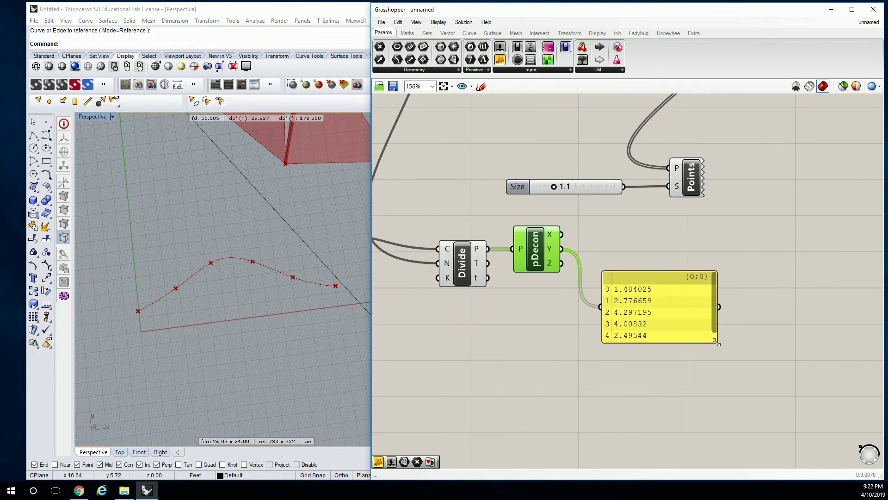
pyautogui.moveTo(717, 345); pyautogui.dragTo(782, 374)
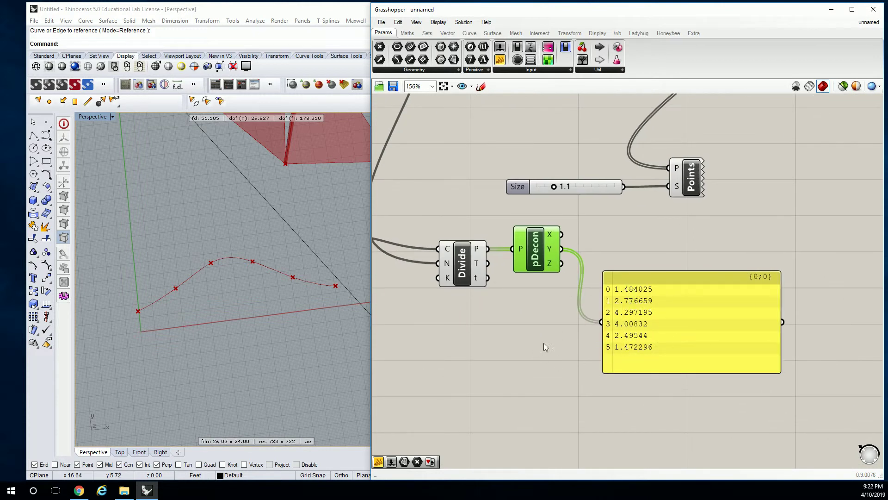
# - Move the hump-shaped curve in two stages by about 3.3 ft in the positive Y direction
pyautogui.click(267, 291)
pyautogui.click(231, 258)
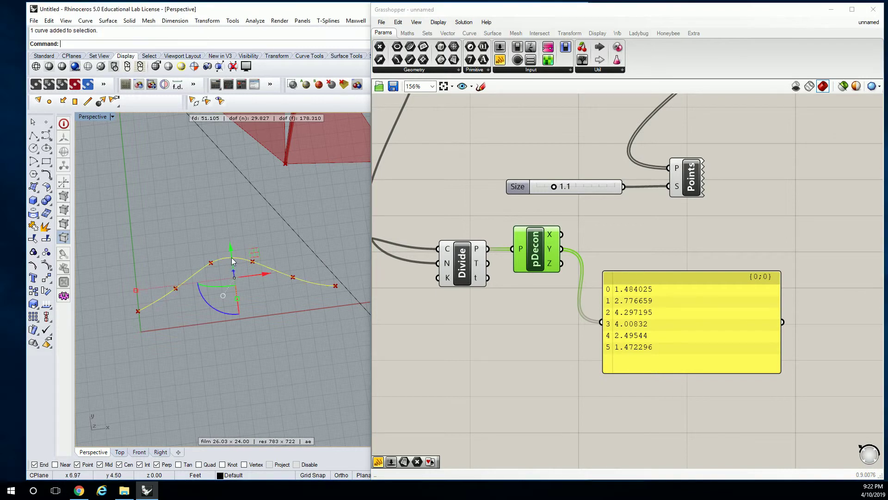
pyautogui.moveTo(232, 259); pyautogui.dragTo(225, 219)
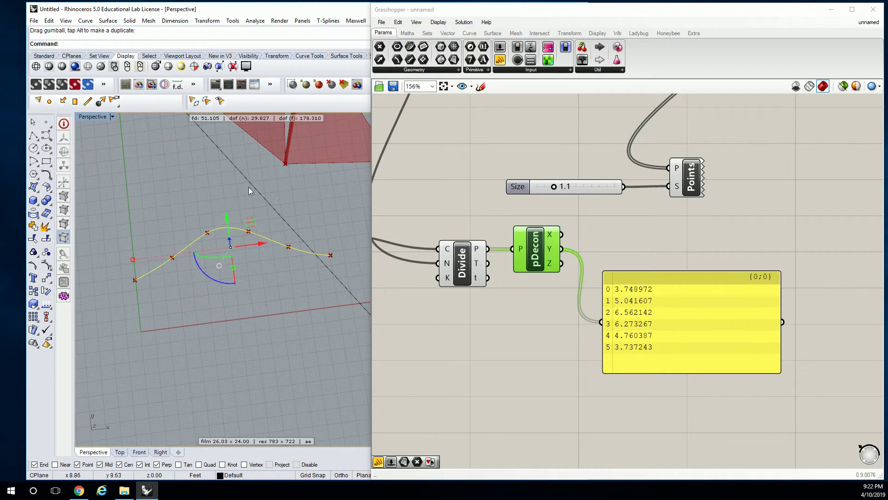
pyautogui.moveTo(227, 220); pyautogui.dragTo(226, 207)
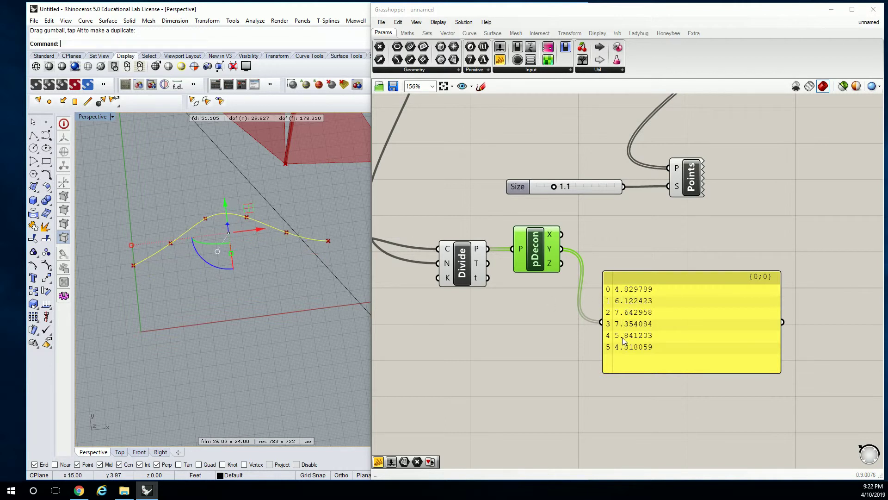
# - Move the hump-shaped curve far out in the negative X direction, clear of the buildings and sails
pyautogui.moveTo(256, 243); pyautogui.dragTo(317, 296, button='right')
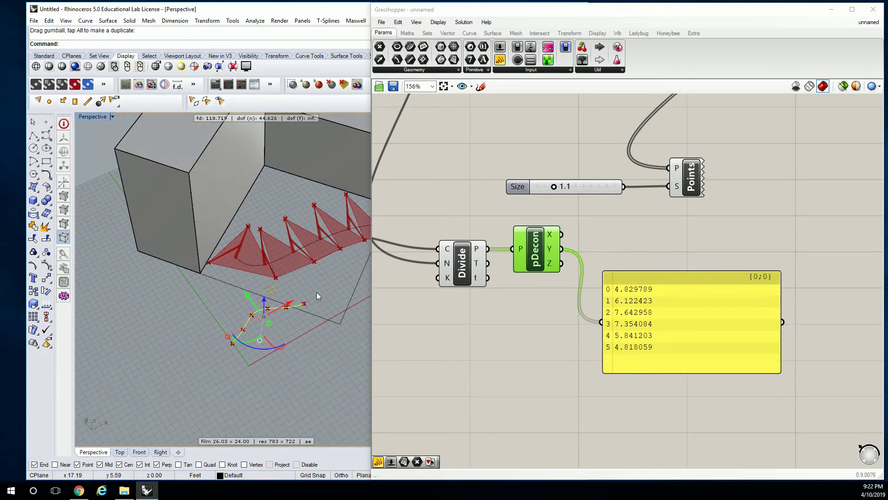
pyautogui.moveTo(328, 297); pyautogui.dragTo(323, 304, button='right')
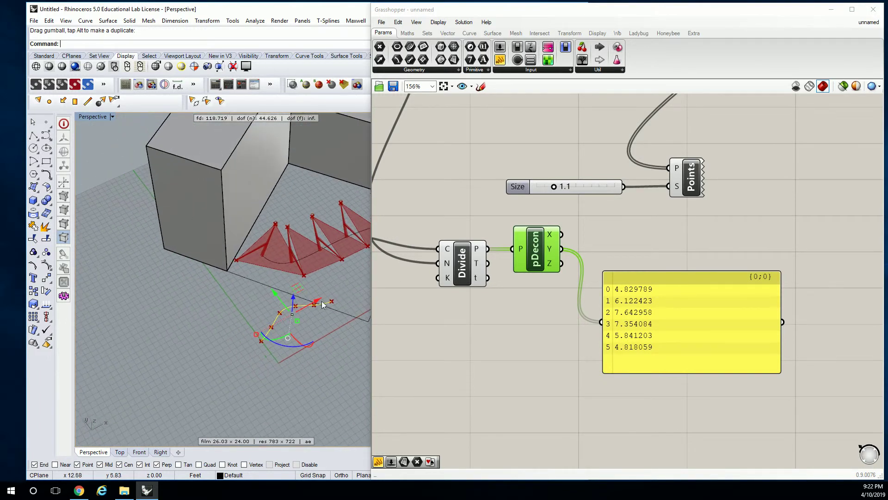
pyautogui.moveTo(318, 302); pyautogui.dragTo(107, 406)
pyautogui.scroll(-9, 259, 343)
pyautogui.moveTo(260, 343); pyautogui.dragTo(208, 348, button='right')
pyautogui.scroll(4, 207, 348)
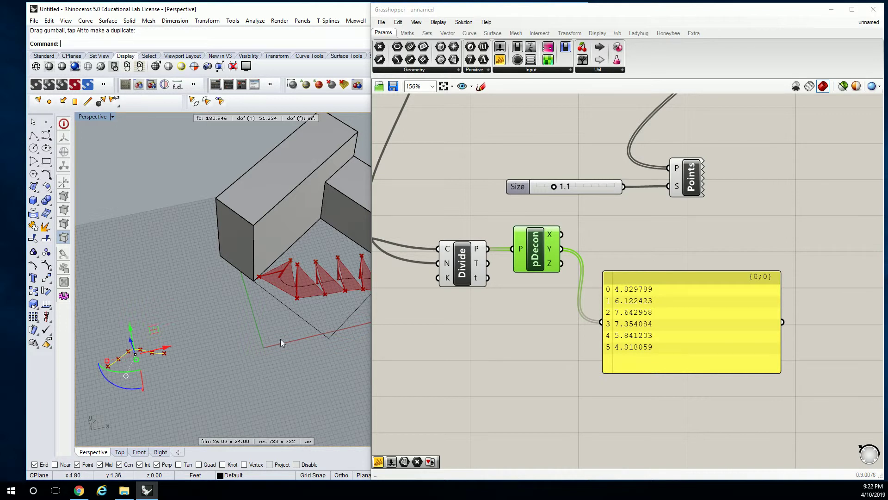
# - Connect Deconstruct Point's Y output to the A input of the purple group's Amplitude component, replacing its 7.3 slider
pyautogui.moveTo(513, 345); pyautogui.dragTo(484, 351, button='right')
pyautogui.click(588, 236)
pyautogui.moveTo(590, 245); pyautogui.dragTo(553, 271, button='right')
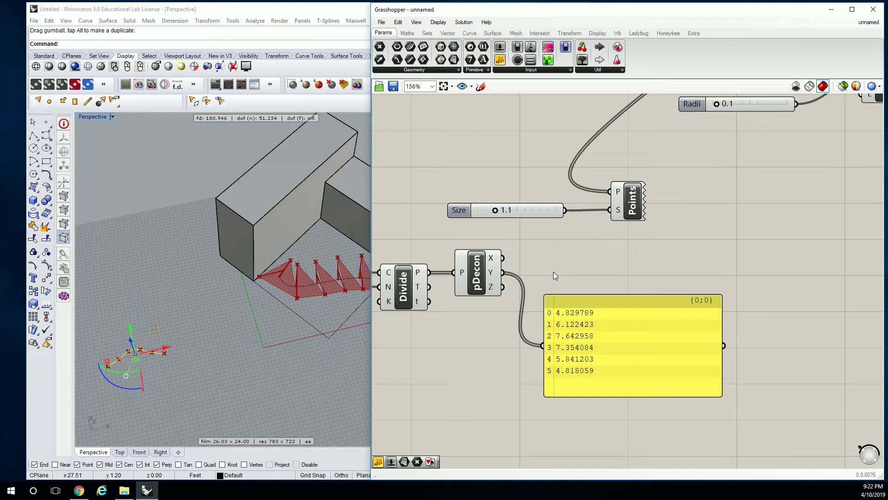
pyautogui.scroll(-4, 554, 242)
pyautogui.moveTo(660, 222); pyautogui.dragTo(668, 277, button='right')
pyautogui.scroll(2, 801, 256)
pyautogui.moveTo(801, 256); pyautogui.dragTo(751, 259, button='right')
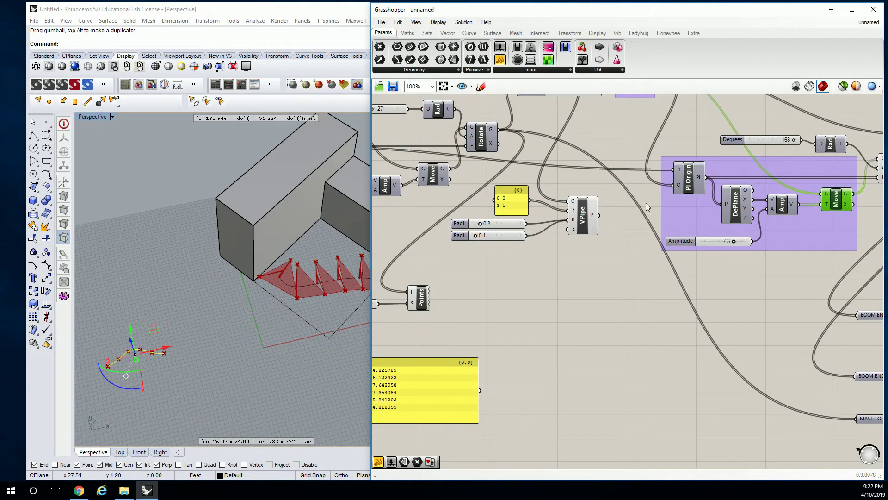
pyautogui.moveTo(556, 285); pyautogui.dragTo(586, 278, button='right')
pyautogui.scroll(-4, 586, 278)
pyautogui.scroll(3, 579, 267)
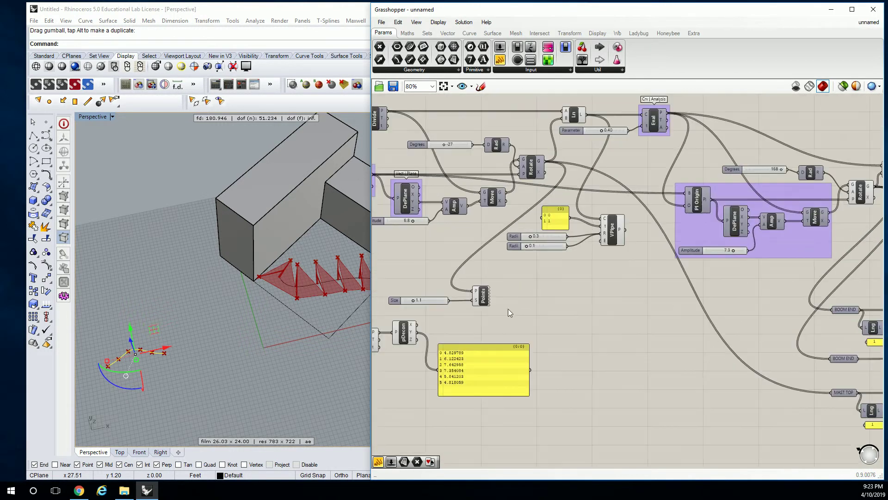
pyautogui.moveTo(416, 332); pyautogui.dragTo(759, 227)
# - Turn on the relocated curve's control points and pull the point at its hump outward in positive Y
pyautogui.keyDown('shift'); pyautogui.moveTo(311, 310); pyautogui.dragTo(277, 308, button='right'); pyautogui.keyUp('shift')
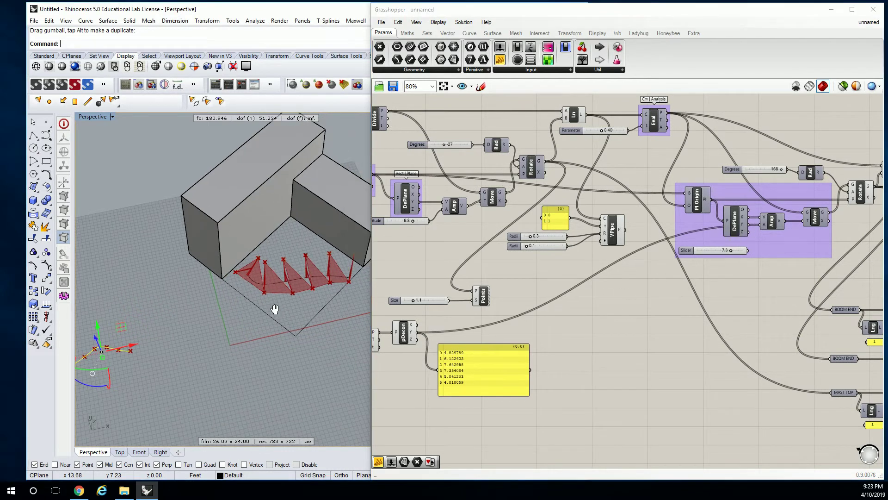
pyautogui.moveTo(457, 327); pyautogui.dragTo(549, 311, button='right')
pyautogui.moveTo(186, 328); pyautogui.dragTo(294, 226, button='right')
pyautogui.scroll(6, 268, 263)
pyautogui.scroll(-6, 287, 280)
pyautogui.click(167, 344)
pyautogui.click(180, 356)
pyautogui.click(46, 265)
pyautogui.click(177, 353)
pyautogui.moveTo(164, 340); pyautogui.dragTo(142, 323)
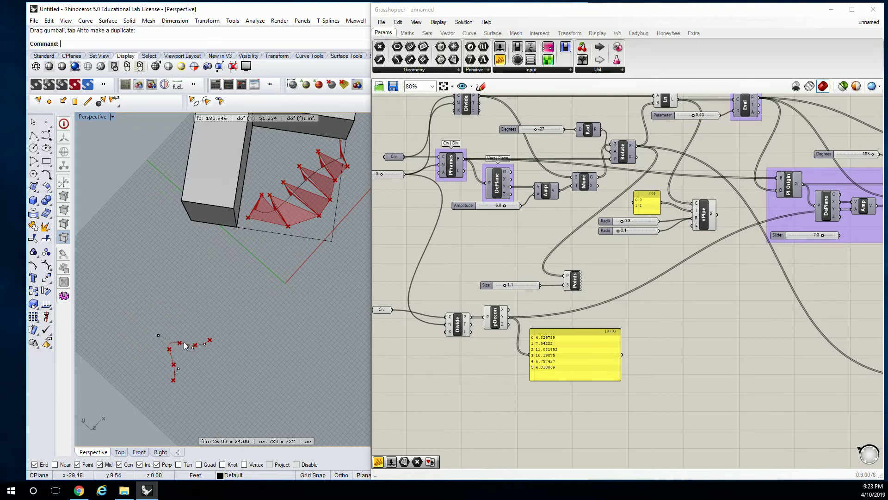
# - Move the whole reshaped curve by about 3.4 ft in the negative Y direction and deselect it
pyautogui.click(196, 320)
pyautogui.click(191, 345)
pyautogui.moveTo(162, 331); pyautogui.dragTo(173, 342)
pyautogui.click(173, 342)
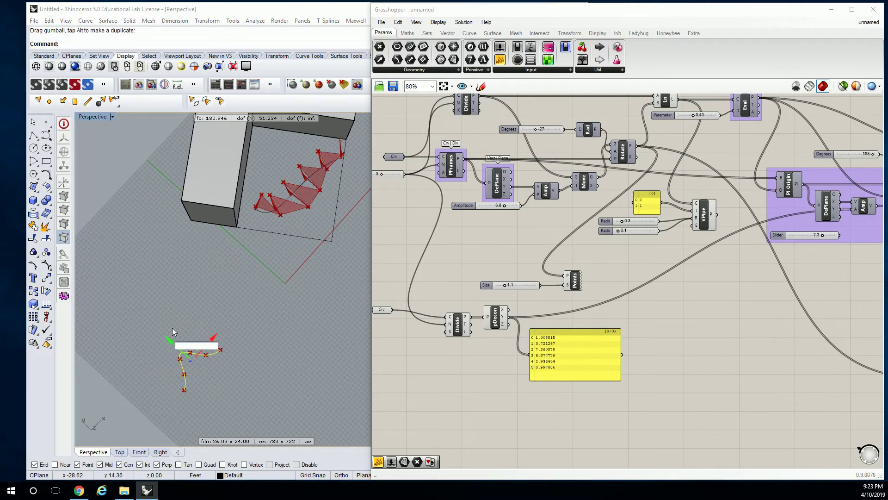
pyautogui.click(185, 354)
pyautogui.moveTo(173, 342); pyautogui.dragTo(170, 339)
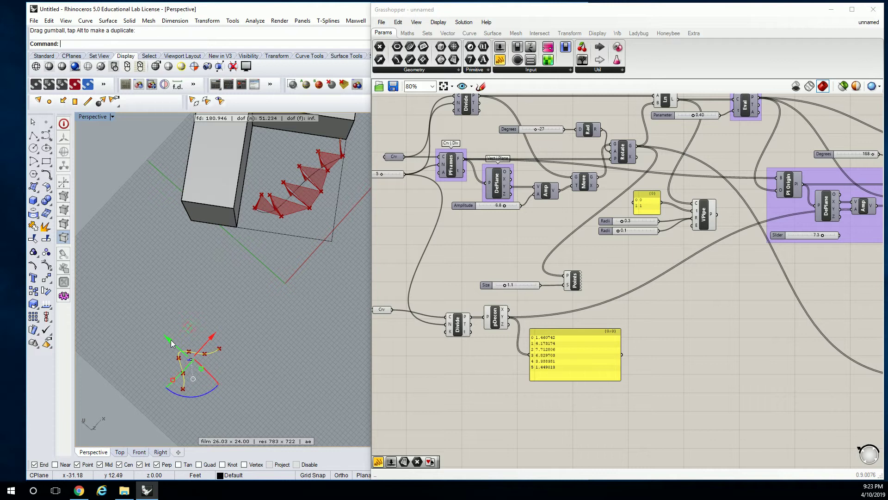
pyautogui.click(170, 339)
pyautogui.click(296, 256)
pyautogui.moveTo(300, 256); pyautogui.dragTo(318, 200, button='right')
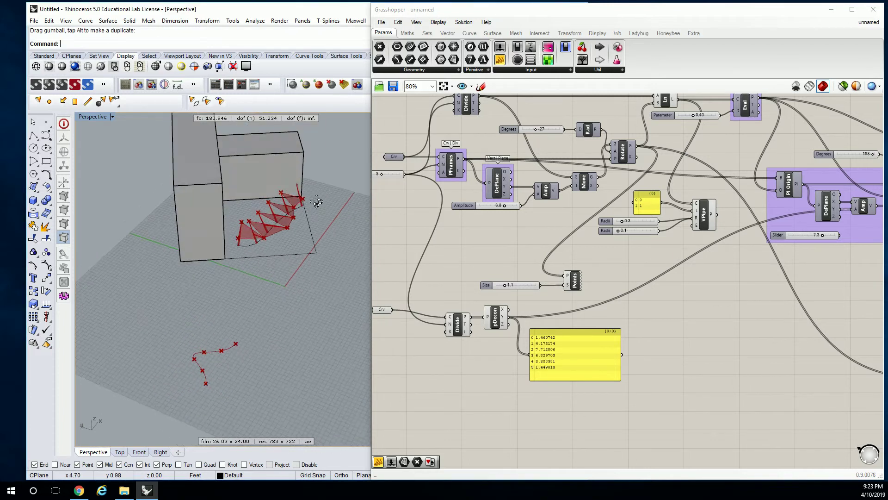
pyautogui.scroll(10, 240, 235)
pyautogui.moveTo(284, 254); pyautogui.dragTo(223, 230, button='right')
pyautogui.scroll(-7, 223, 229)
pyautogui.moveTo(310, 276); pyautogui.dragTo(324, 289, button='right')
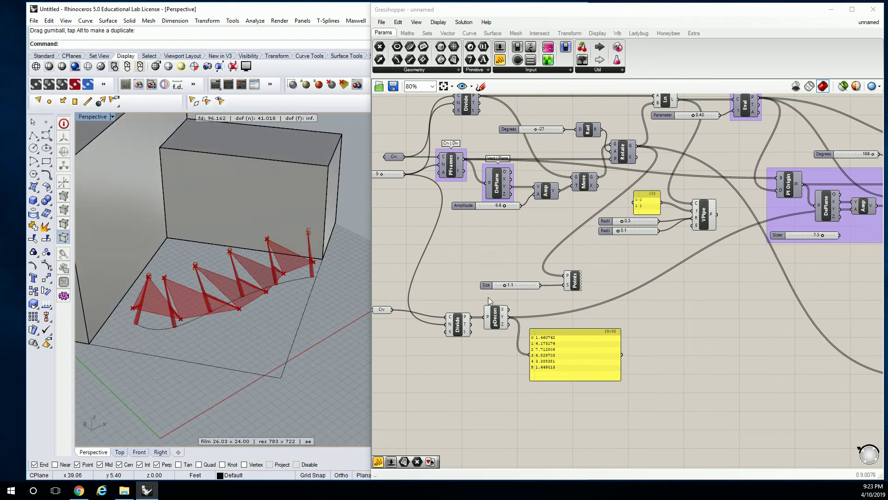
# - Group the graph curve's Crv, Divide and Deconstruct Point components together on the canvas, leaving the yellow panel out
pyautogui.scroll(3, 488, 297)
pyautogui.moveTo(596, 363); pyautogui.dragTo(348, 286)
pyautogui.hotkey('ctrl', 'g')
pyautogui.click(436, 250)
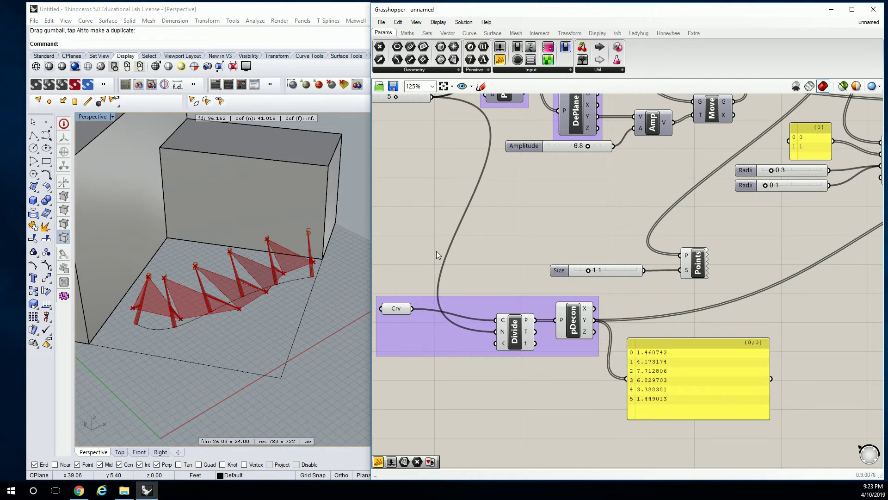
pyautogui.moveTo(460, 251); pyautogui.dragTo(504, 249, button='right')
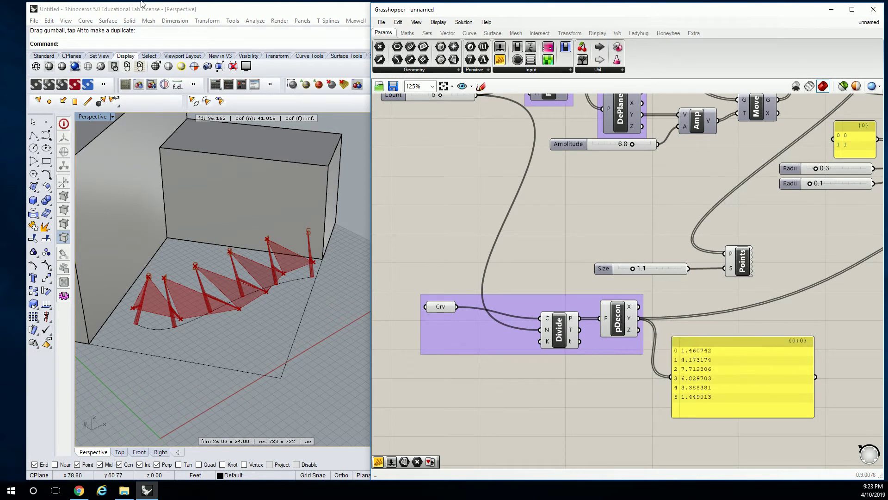
pyautogui.click(448, 33)
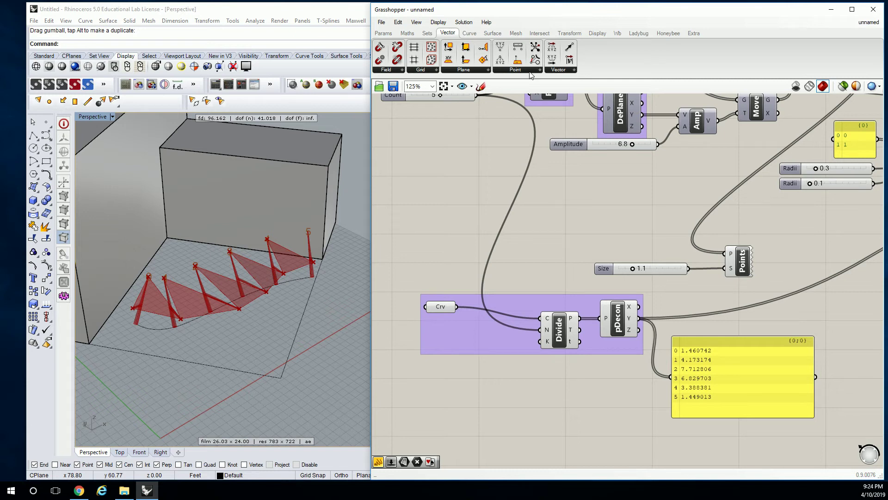
# - Select the hump-shaped graph curve away from the buildings and turn on its control points
pyautogui.scroll(-6, 292, 353)
pyautogui.keyDown('shift'); pyautogui.moveTo(274, 336); pyautogui.dragTo(231, 268, button='right'); pyautogui.keyUp('shift')
pyautogui.keyDown('shift'); pyautogui.moveTo(120, 277); pyautogui.dragTo(213, 244, button='right'); pyautogui.keyUp('shift')
pyautogui.click(189, 256)
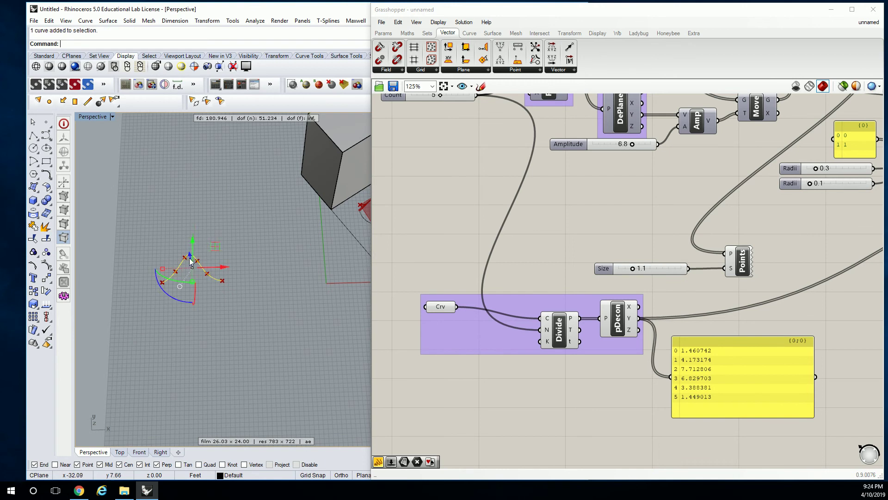
pyautogui.scroll(9, 186, 255)
pyautogui.click(171, 223)
pyautogui.click(154, 292)
pyautogui.scroll(-12, 160, 285)
pyautogui.moveTo(190, 287); pyautogui.dragTo(262, 257, button='right')
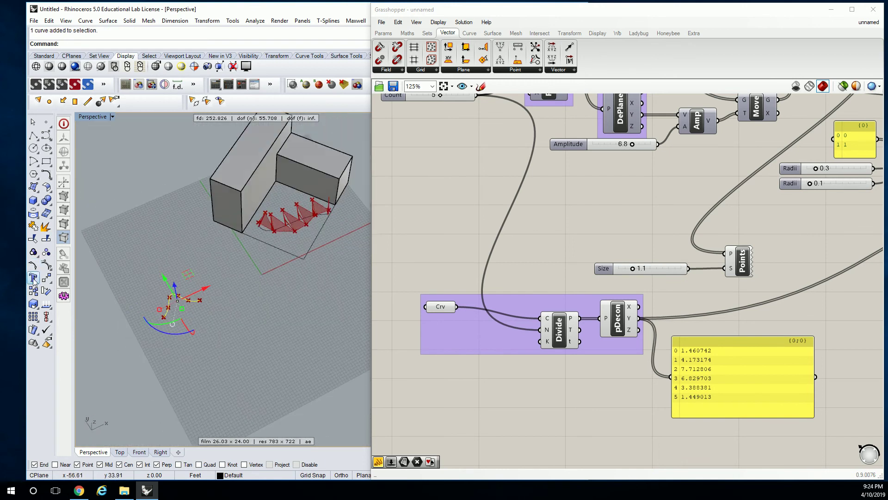
pyautogui.click(47, 267)
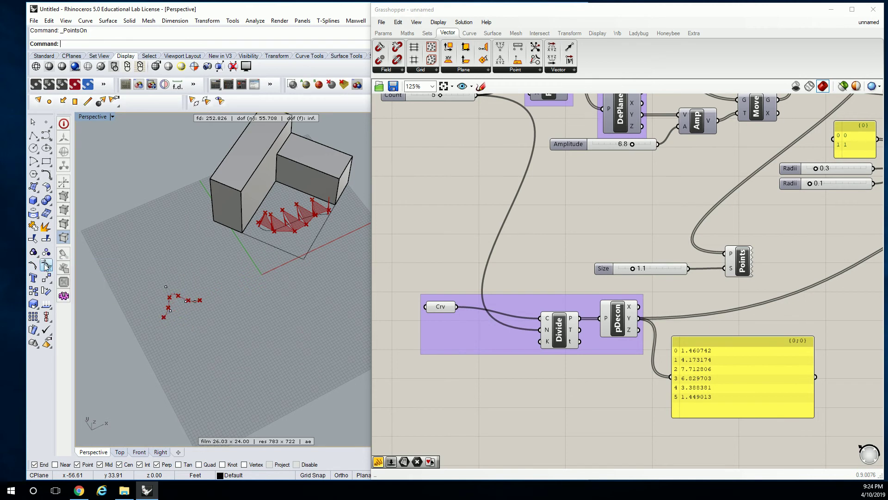
# - Move the control point at the graph curve's hump slightly in the negative Y direction to flatten the hump, and deselect it
pyautogui.scroll(6, 156, 287)
pyautogui.click(173, 284)
pyautogui.keyDown('shift'); pyautogui.moveTo(268, 273); pyautogui.dragTo(174, 293, button='right'); pyautogui.keyUp('shift')
pyautogui.scroll(-2, 174, 293)
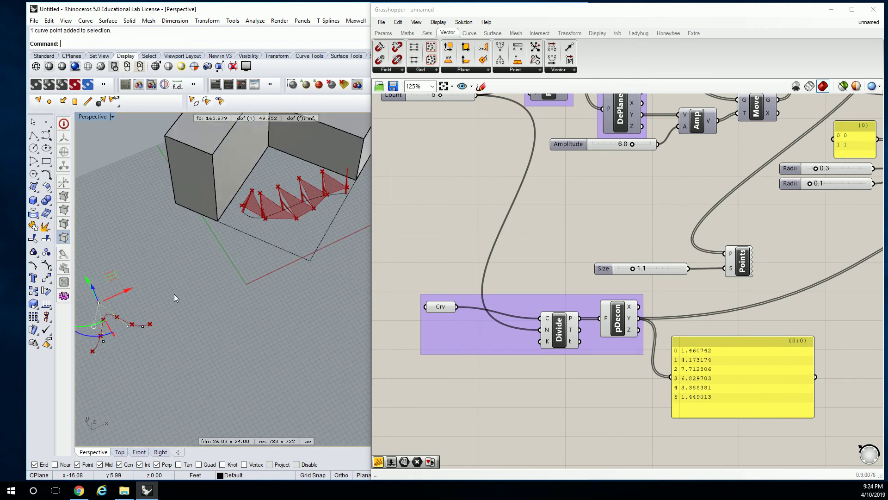
pyautogui.moveTo(91, 290)
pyautogui.mouseDown()
pyautogui.moveTo(83, 269)
pyautogui.moveTo(90, 284)
pyautogui.mouseUp()
pyautogui.click(224, 250)
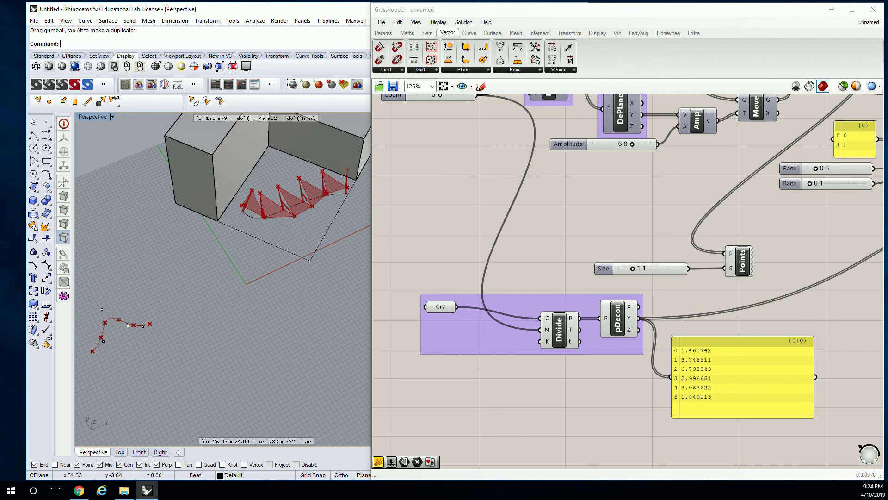